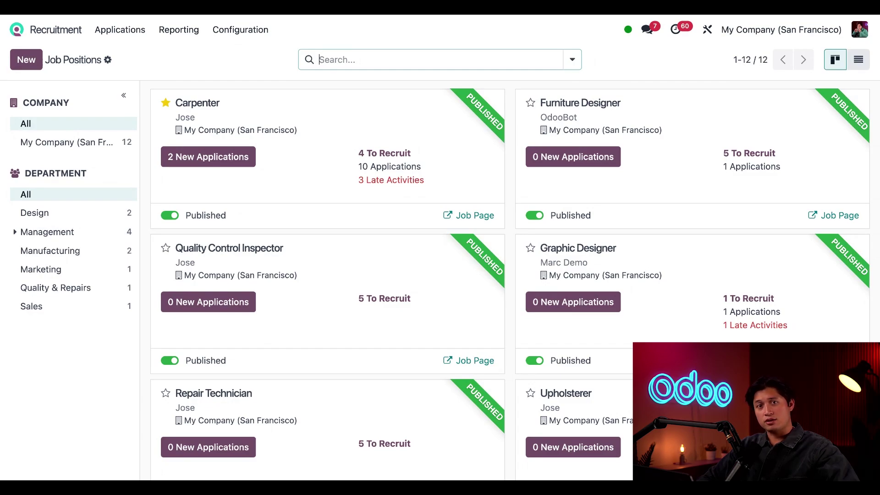
- Open Recruitment Configuration > Settings and scroll down to the Process options
{"action": "left_click", "coordinate": [241, 29]}
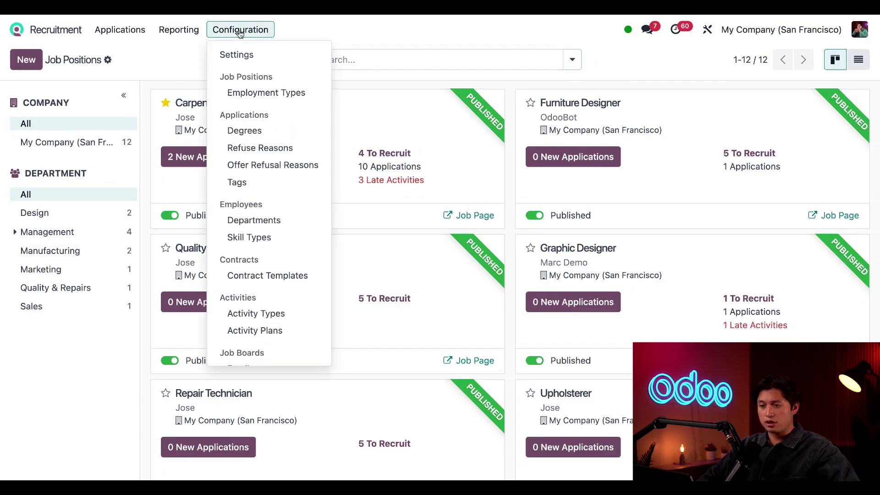
{"action": "left_click", "coordinate": [269, 61]}
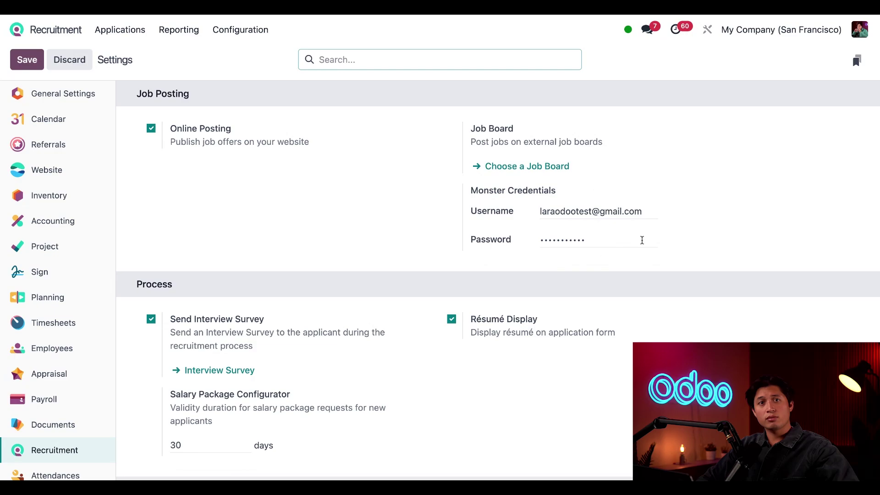
{"action": "scroll", "coordinate": [285, 353], "scroll_direction": "down", "scroll_amount": 3}
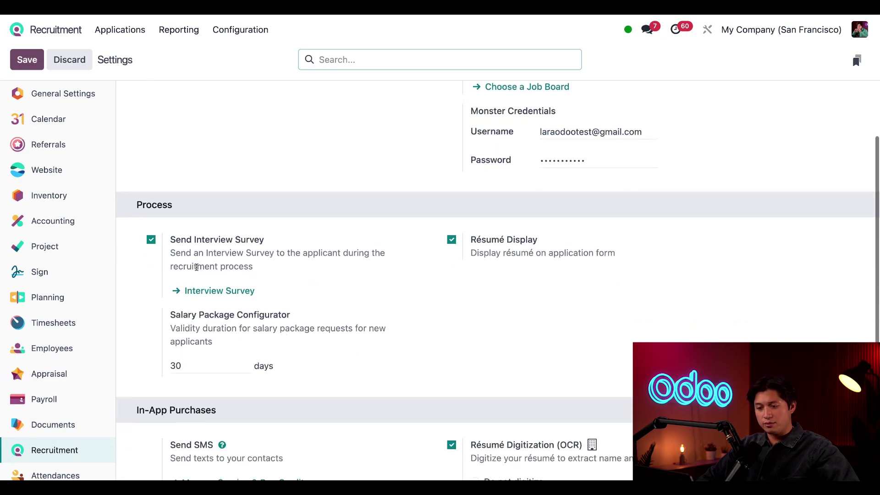
{"action": "mouse_move", "coordinate": [305, 282]}
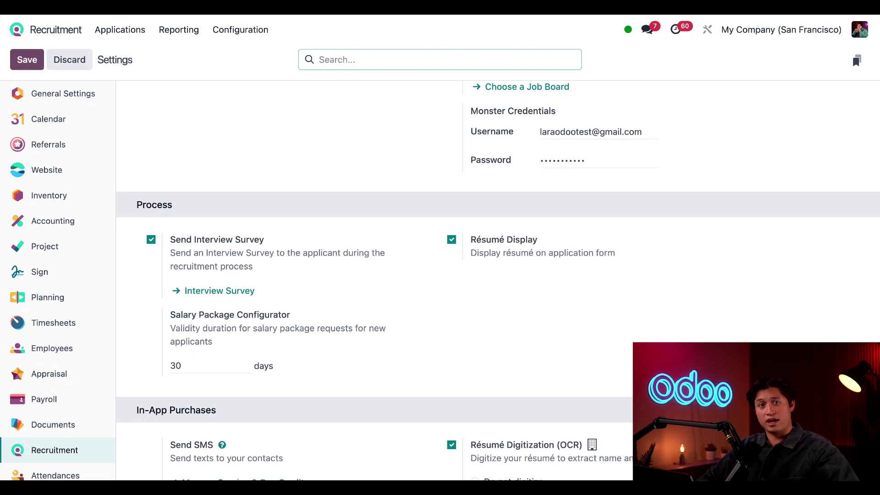
{"action": "mouse_move", "coordinate": [370, 287]}
{"action": "scroll", "coordinate": [336, 317], "scroll_direction": "down", "scroll_amount": 1}
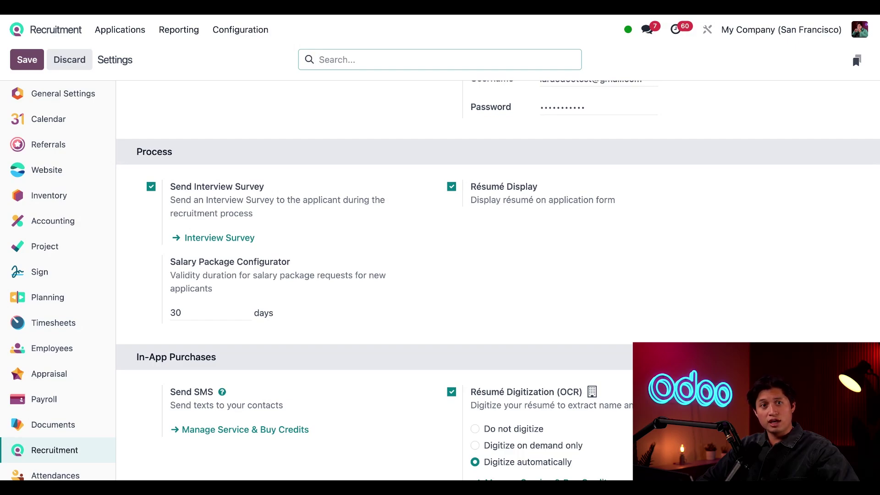
{"action": "left_click", "coordinate": [214, 317]}
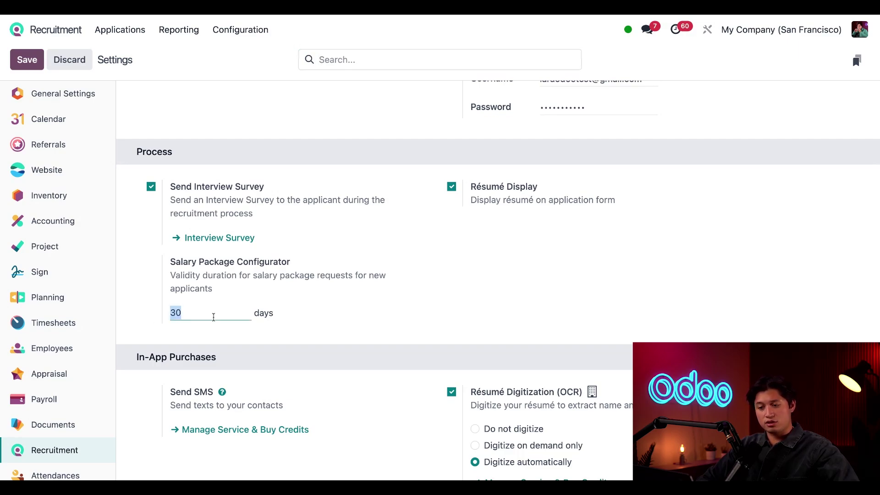
{"action": "left_click", "coordinate": [394, 334]}
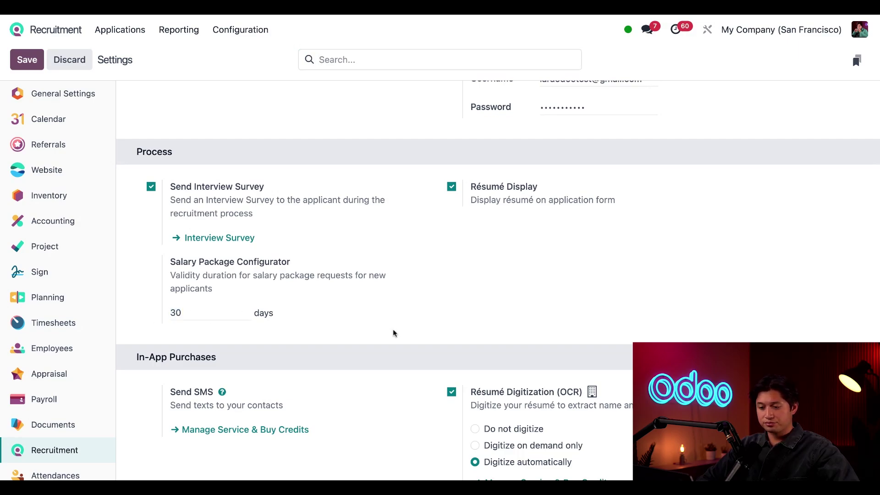
{"action": "scroll", "coordinate": [394, 333], "scroll_direction": "down", "scroll_amount": 2}
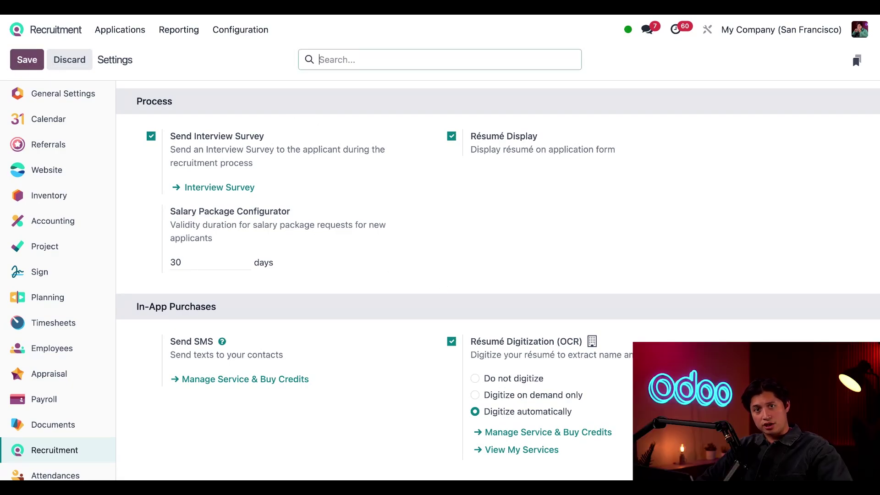
- Open the Carpenter job's 2 new applications from the By Job Positions view
{"action": "left_click", "coordinate": [134, 36]}
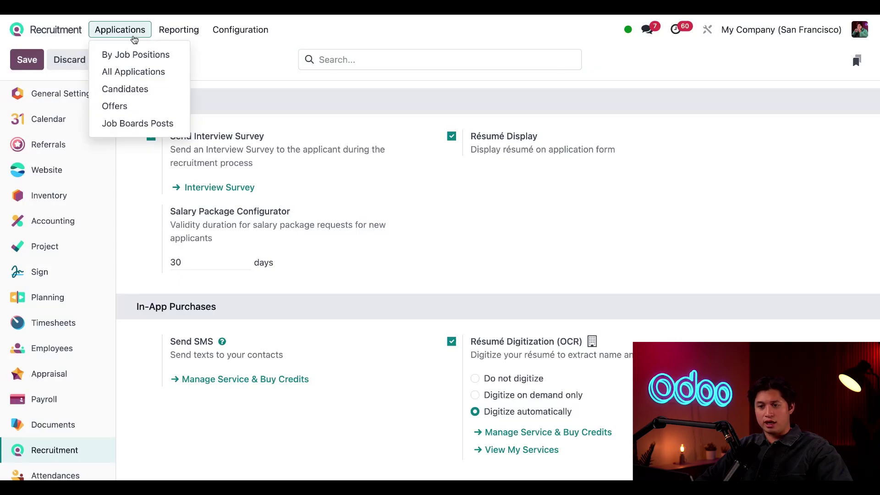
{"action": "left_click", "coordinate": [157, 59]}
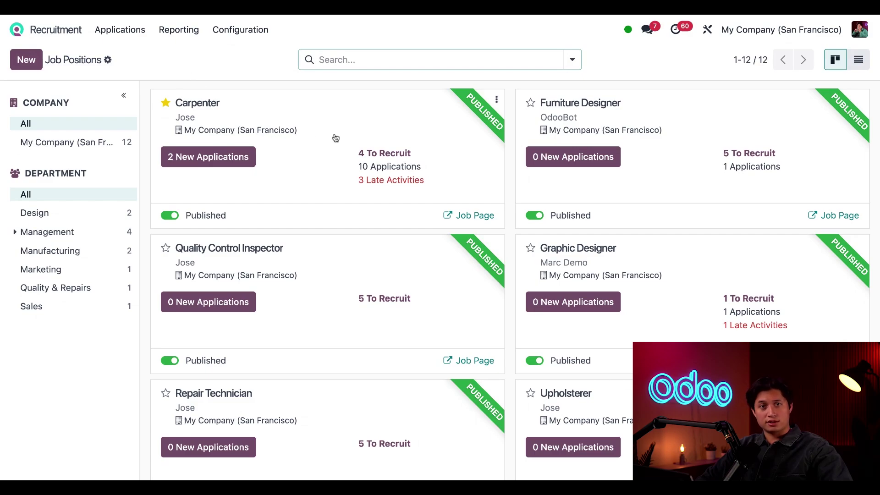
{"action": "left_click", "coordinate": [210, 158]}
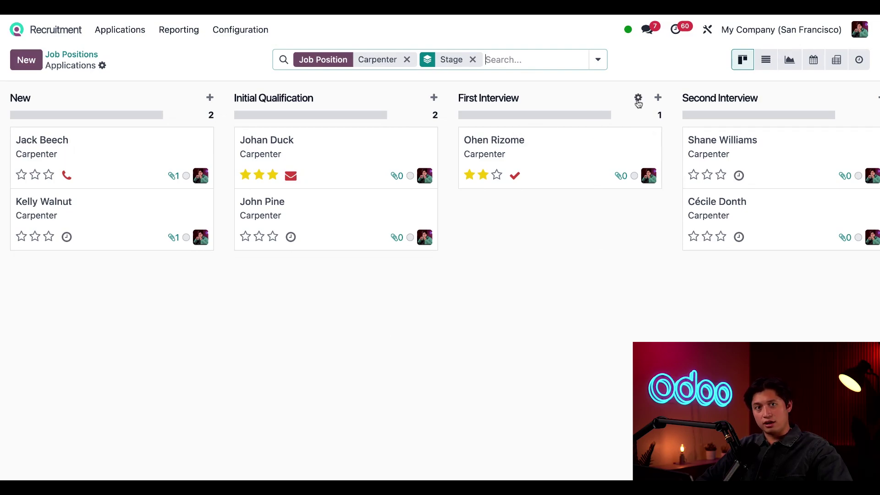
- Edit the First Interview stage to use the 'Recruitment: Schedule interview' email template
{"action": "left_click", "coordinate": [639, 99]}
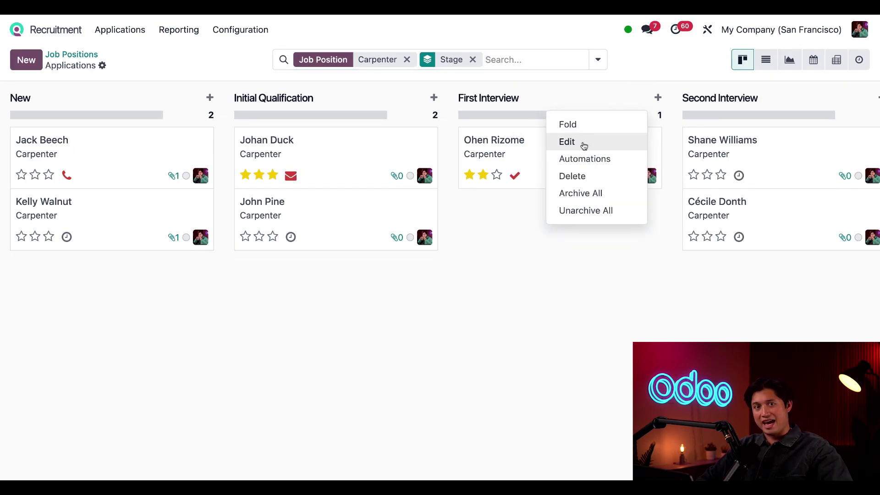
{"action": "left_click", "coordinate": [584, 145]}
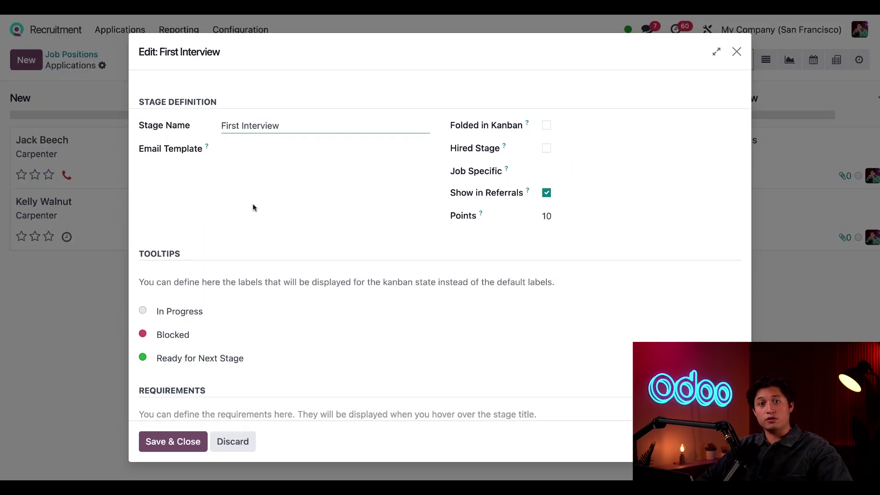
{"action": "left_click", "coordinate": [266, 153]}
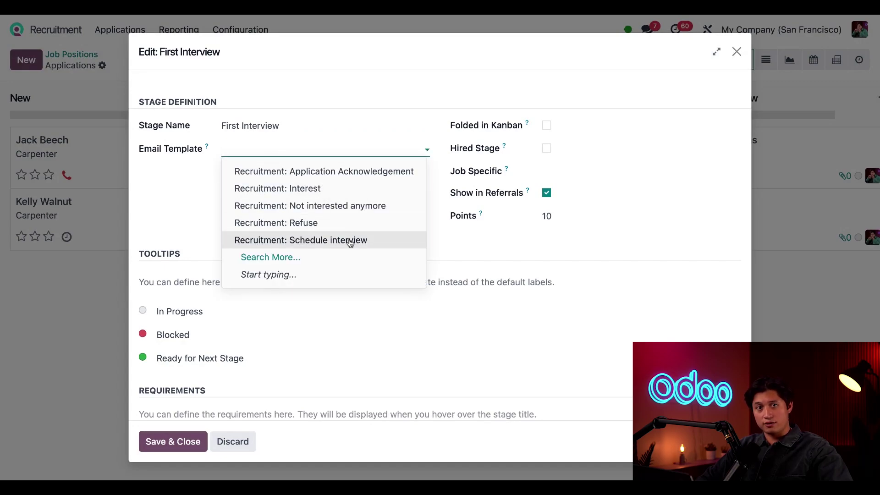
{"action": "left_click", "coordinate": [349, 241]}
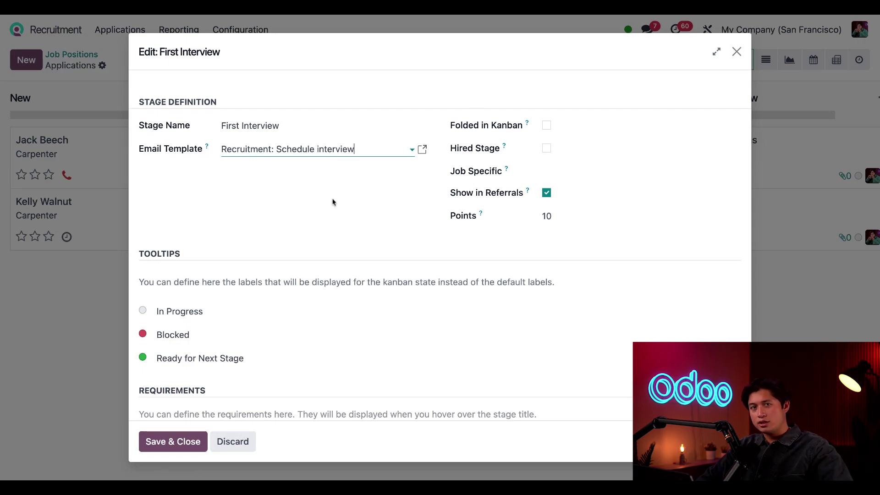
{"action": "left_click", "coordinate": [354, 149]}
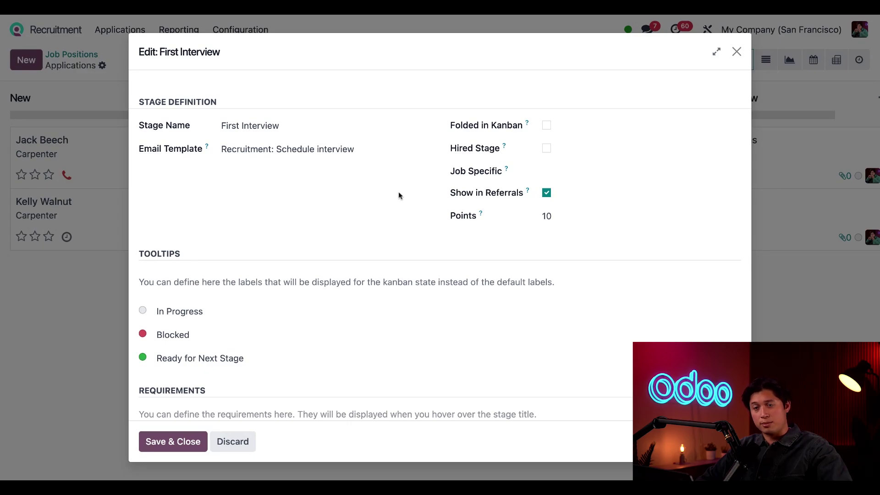
- Leave the stage's Job Specific field empty and save and close the First Interview form
{"action": "left_click", "coordinate": [585, 170]}
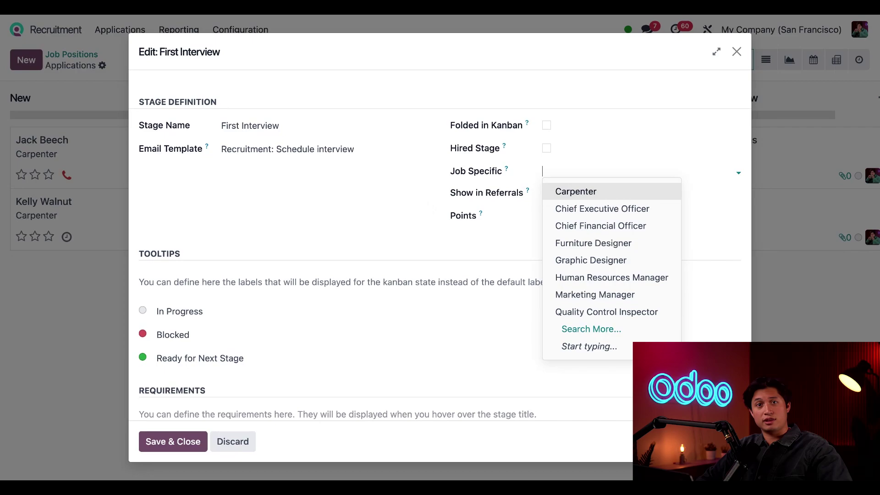
{"action": "left_click", "coordinate": [393, 208]}
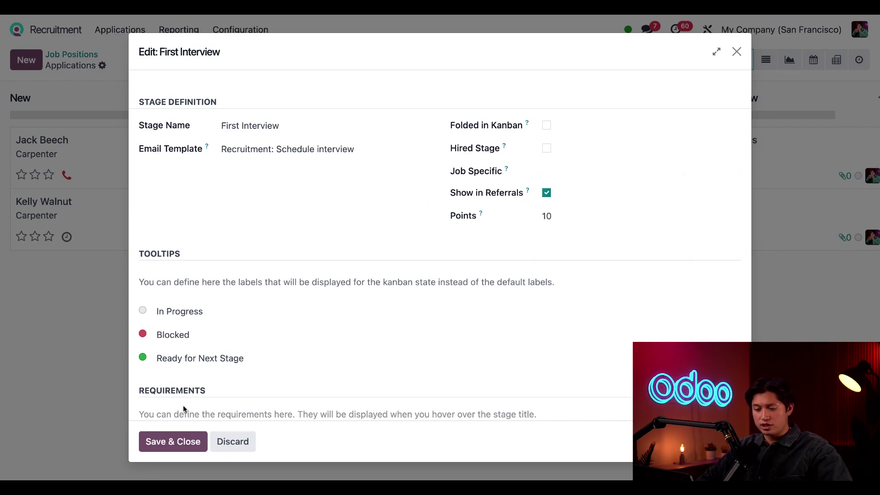
{"action": "left_click", "coordinate": [172, 445]}
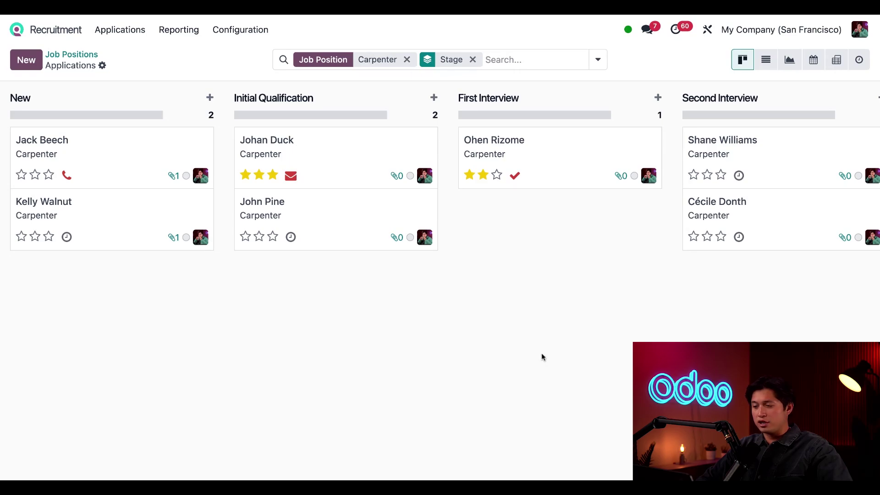
- Create a new automation rule from the Contract Proposal column's options
{"action": "scroll", "coordinate": [541, 353], "scroll_direction": "right", "scroll_amount": 10}
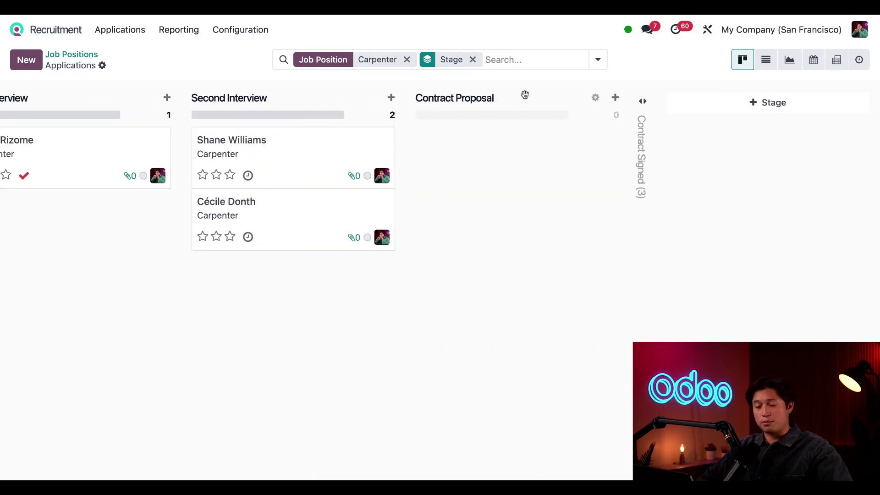
{"action": "left_click", "coordinate": [595, 98]}
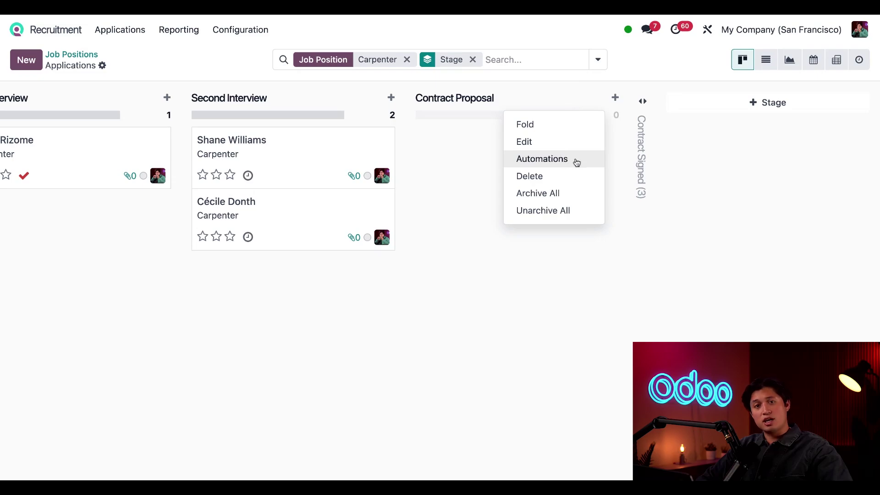
{"action": "left_click", "coordinate": [577, 163]}
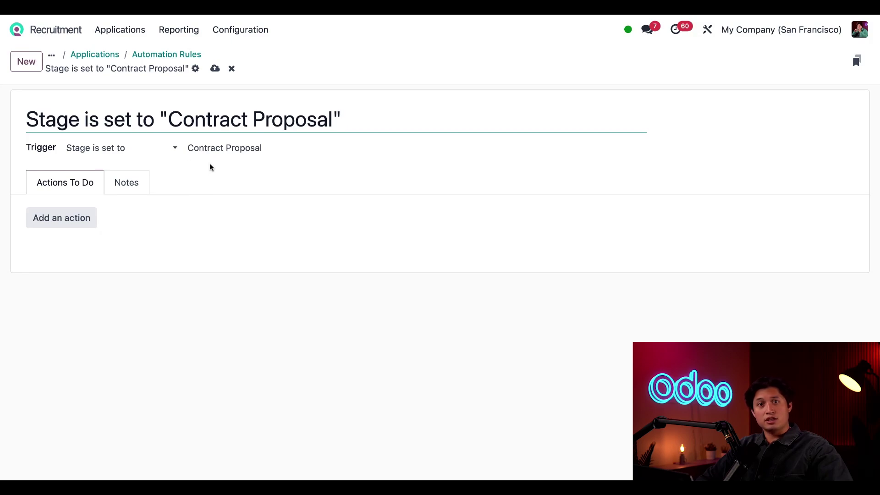
- Add a Create Activity action scheduling a To-Do titled 'Follow up'
{"action": "left_click", "coordinate": [50, 223]}
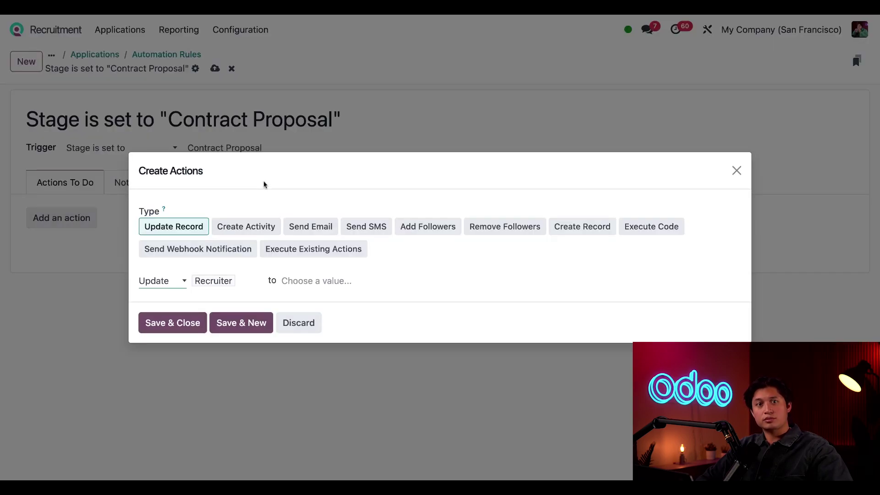
{"action": "left_click", "coordinate": [259, 231]}
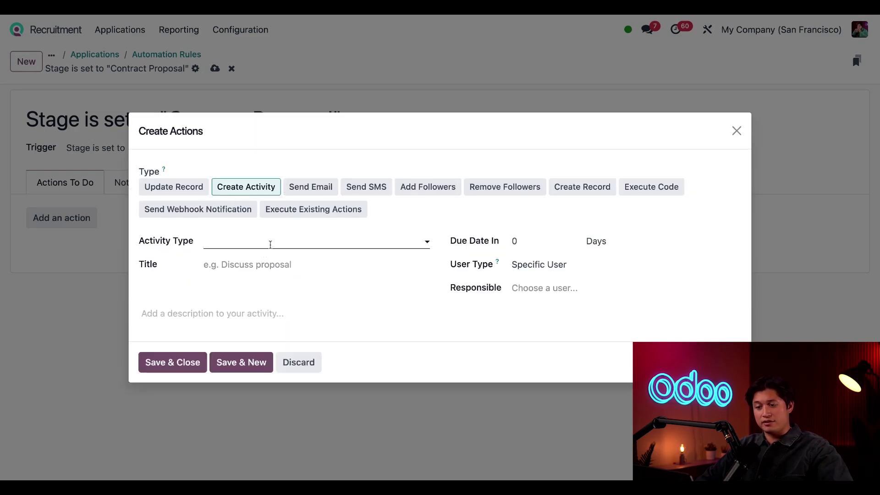
{"action": "left_click", "coordinate": [269, 242]}
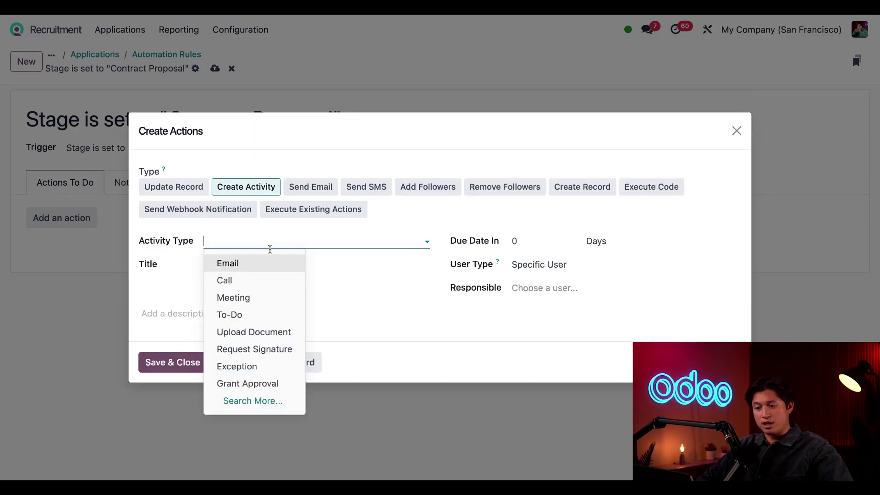
{"action": "left_click", "coordinate": [260, 314]}
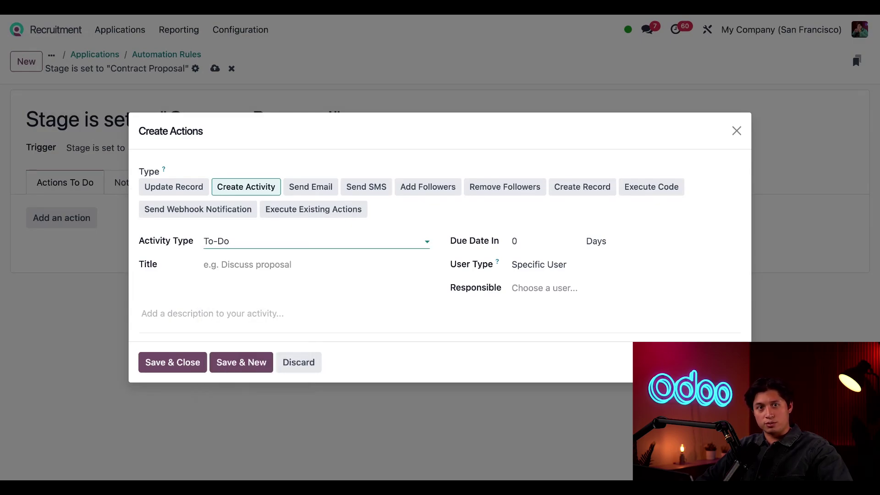
{"action": "left_click", "coordinate": [274, 266]}
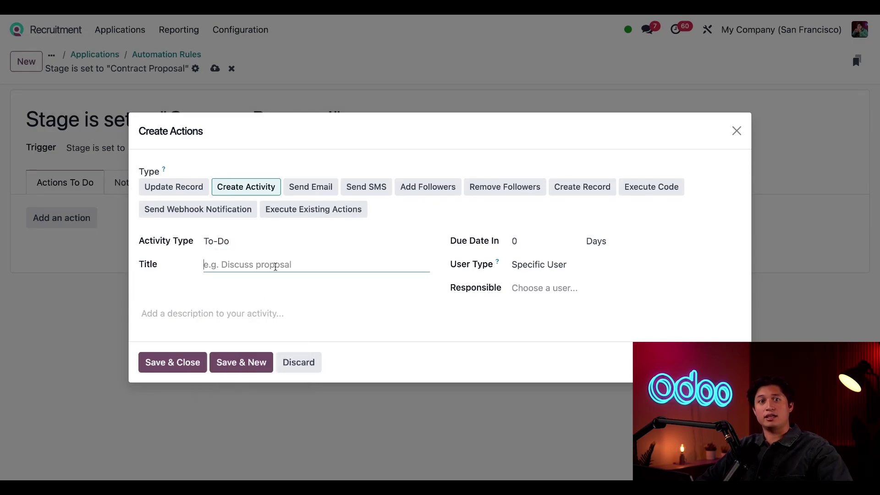
{"action": "type", "text": "Follo"}
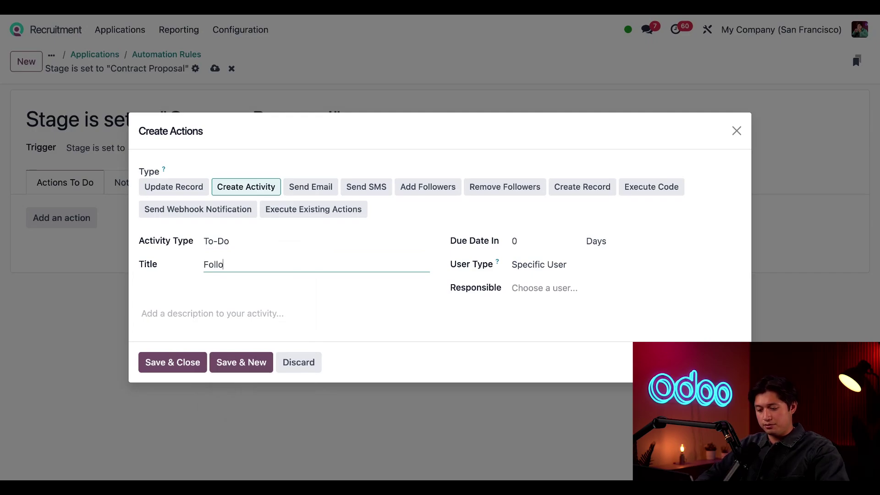
{"action": "type", "text": "w up"}
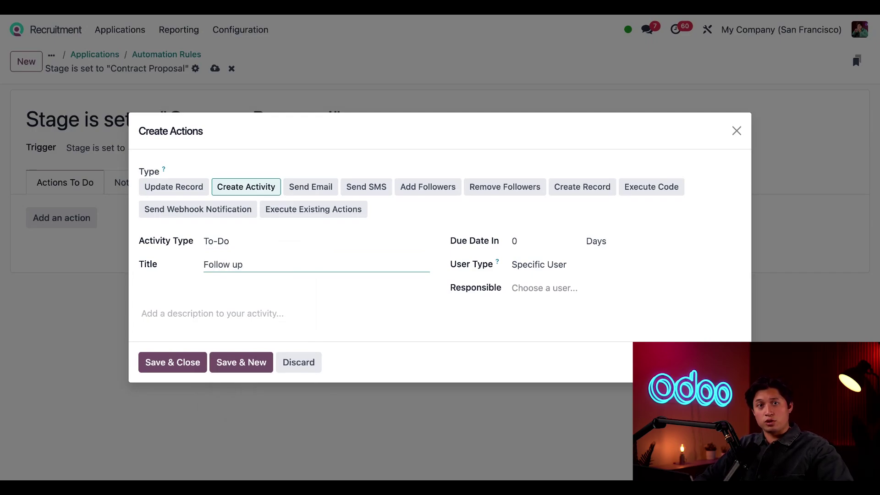
- Make the follow-up due in 5 days, assign its responsible user, and save the action
{"action": "left_click", "coordinate": [529, 236]}
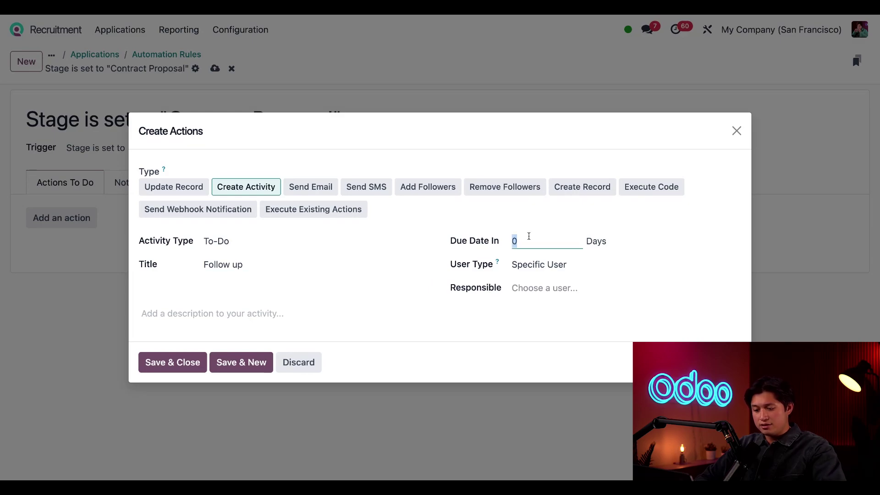
{"action": "type", "text": "5"}
{"action": "left_click", "coordinate": [390, 283]}
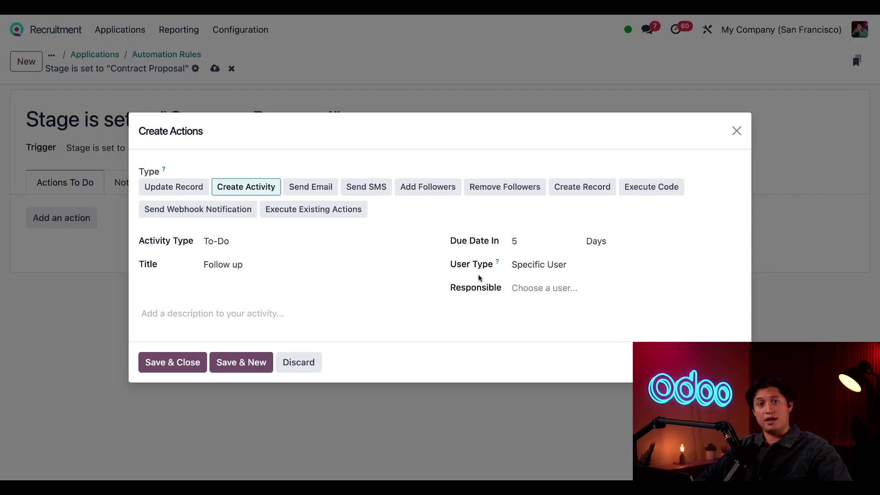
{"action": "left_click", "coordinate": [555, 291]}
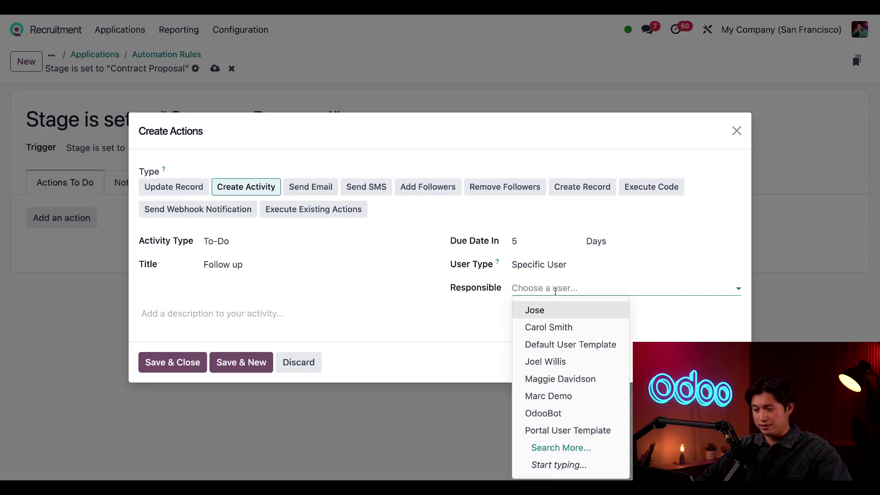
{"action": "left_click", "coordinate": [553, 376]}
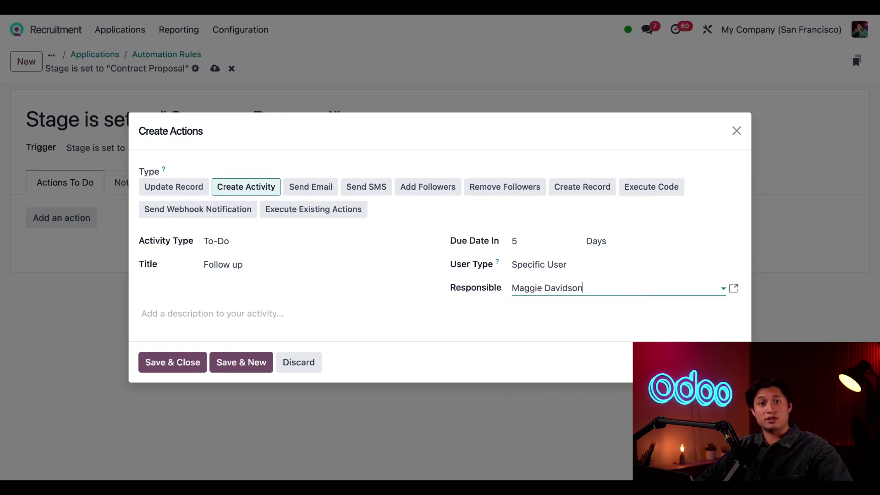
{"action": "left_click", "coordinate": [190, 366]}
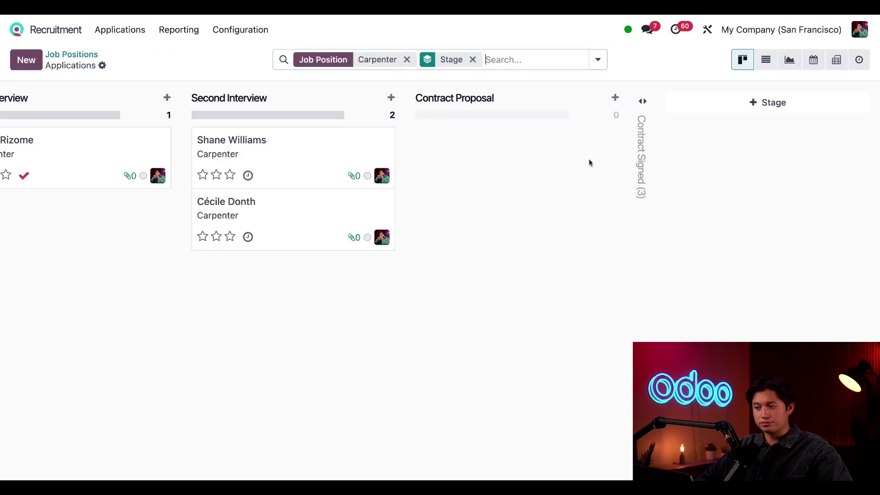
- Scroll the Carpenter pipeline back to the first stage columns
{"action": "scroll", "coordinate": [466, 239], "scroll_direction": "left", "scroll_amount": 10}
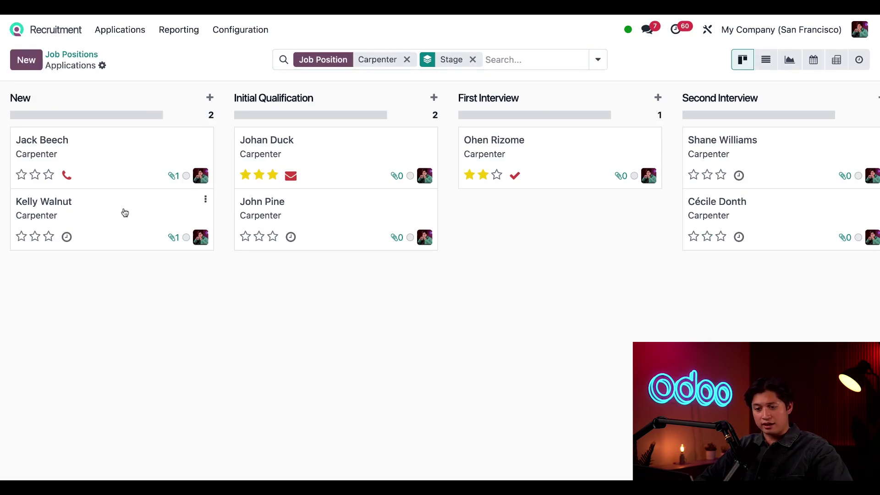
- Move the applicant to Initial Qualification, then First Interview, checking the chatter emails
{"action": "left_click", "coordinate": [140, 222]}
{"action": "scroll", "coordinate": [227, 318], "scroll_direction": "down", "scroll_amount": 5}
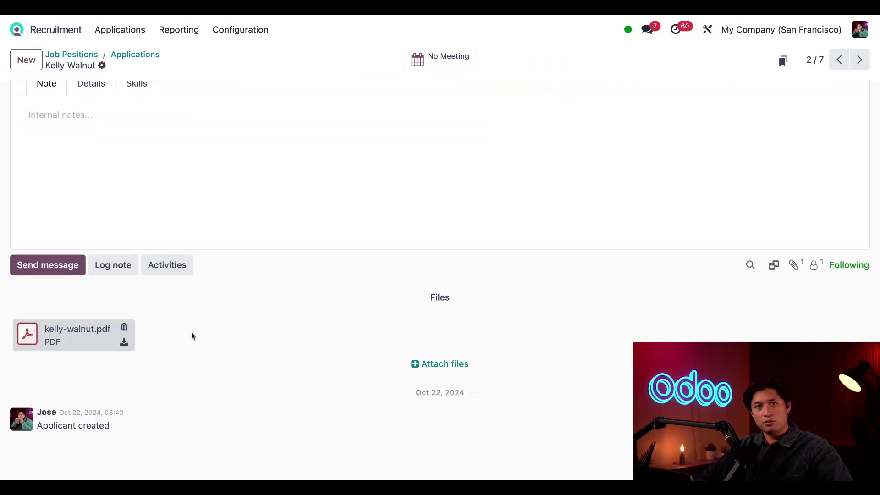
{"action": "scroll", "coordinate": [191, 334], "scroll_direction": "up", "scroll_amount": 5}
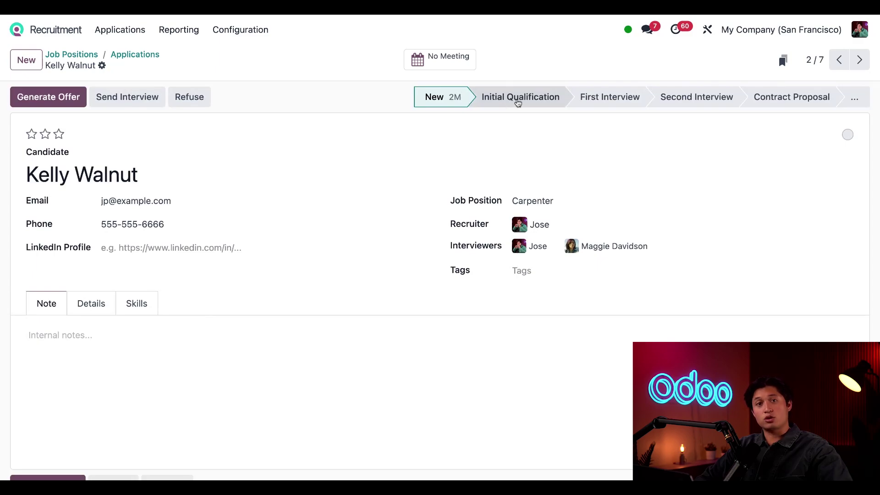
{"action": "left_click", "coordinate": [518, 103]}
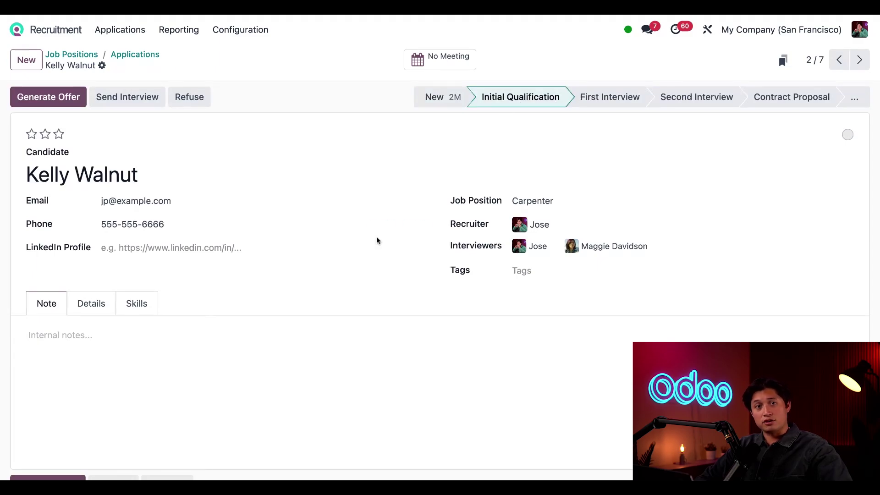
{"action": "scroll", "coordinate": [368, 343], "scroll_direction": "down", "scroll_amount": 8}
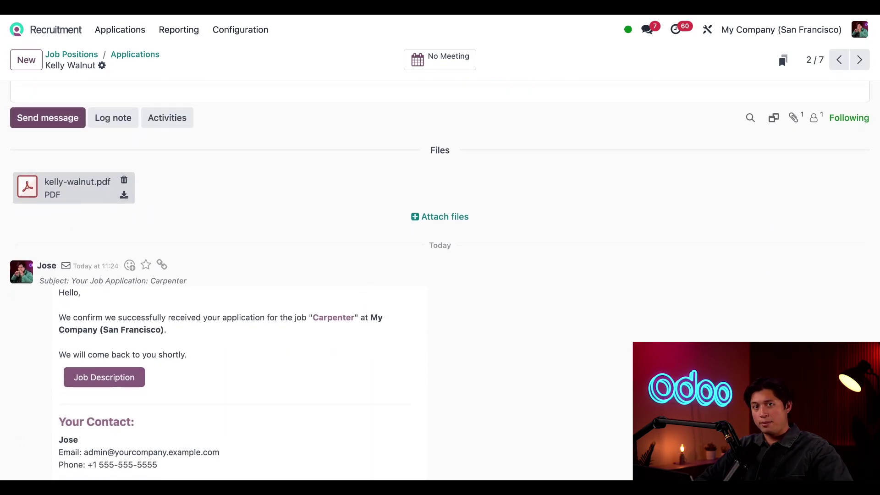
{"action": "scroll", "coordinate": [406, 300], "scroll_direction": "up", "scroll_amount": 8}
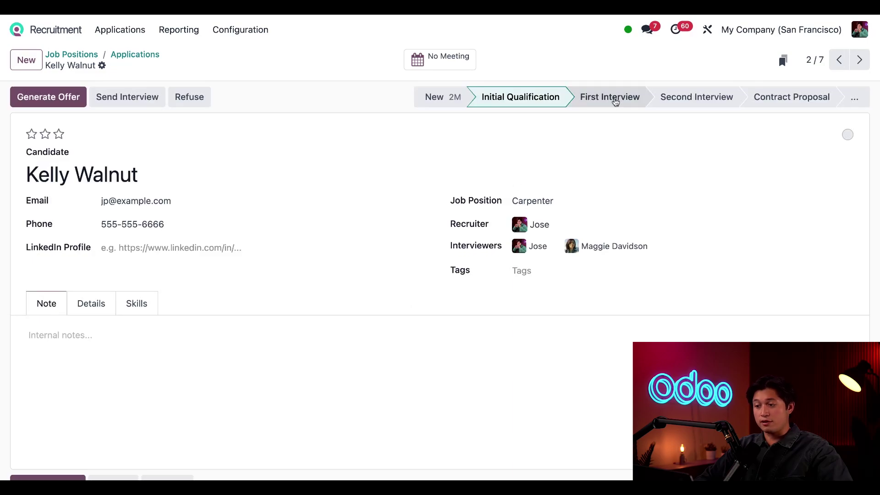
{"action": "left_click", "coordinate": [616, 101]}
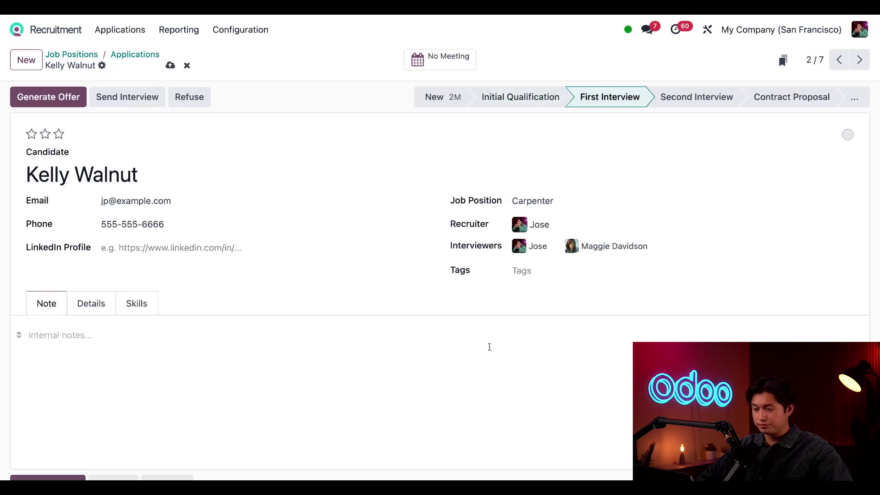
{"action": "scroll", "coordinate": [490, 347], "scroll_direction": "down", "scroll_amount": 10}
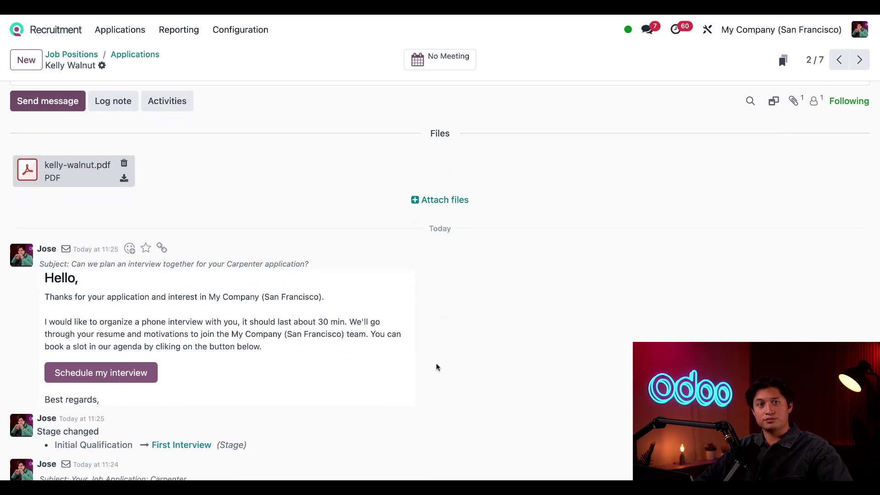
{"action": "scroll", "coordinate": [122, 102], "scroll_direction": "up", "scroll_amount": 10}
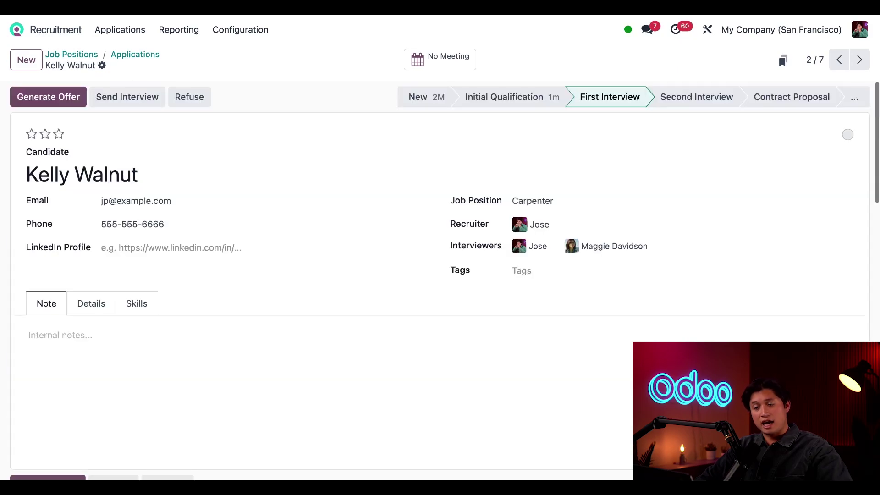
- Drag the applicant's card to Second Interview, then Contract Proposal, and review the Follow up activity
{"action": "left_click", "coordinate": [144, 56]}
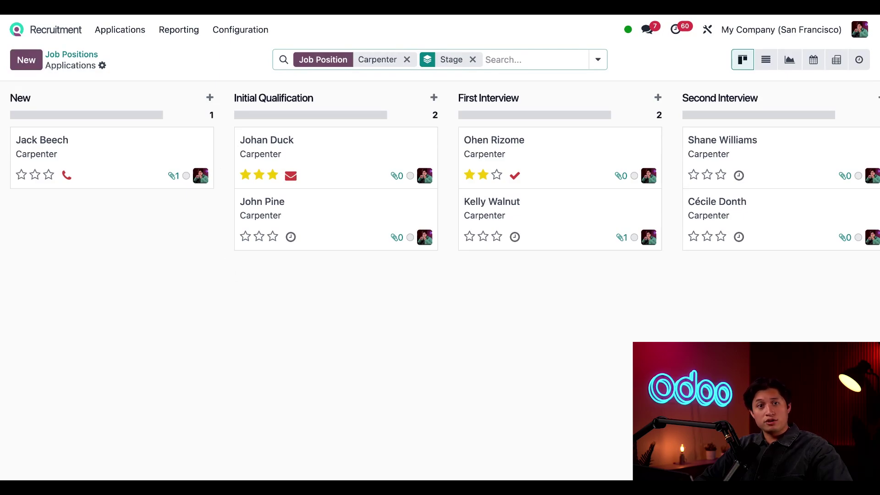
{"action": "scroll", "coordinate": [391, 276], "scroll_direction": "right", "scroll_amount": 5}
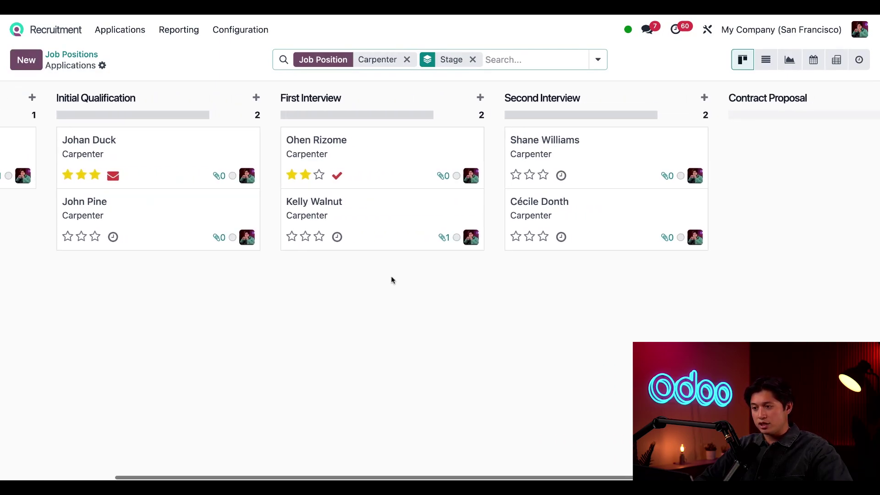
{"action": "left_click_drag", "start_coordinate": [373, 218], "coordinate": [527, 309]}
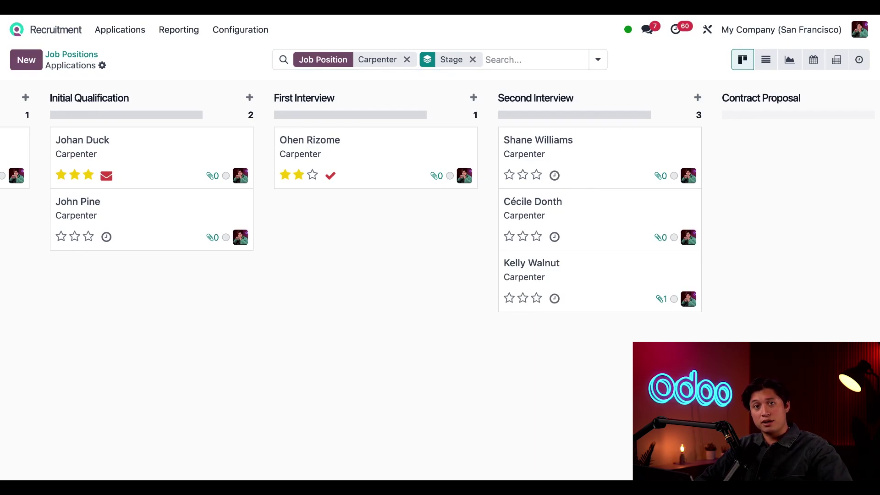
{"action": "scroll", "coordinate": [555, 348], "scroll_direction": "right", "scroll_amount": 4}
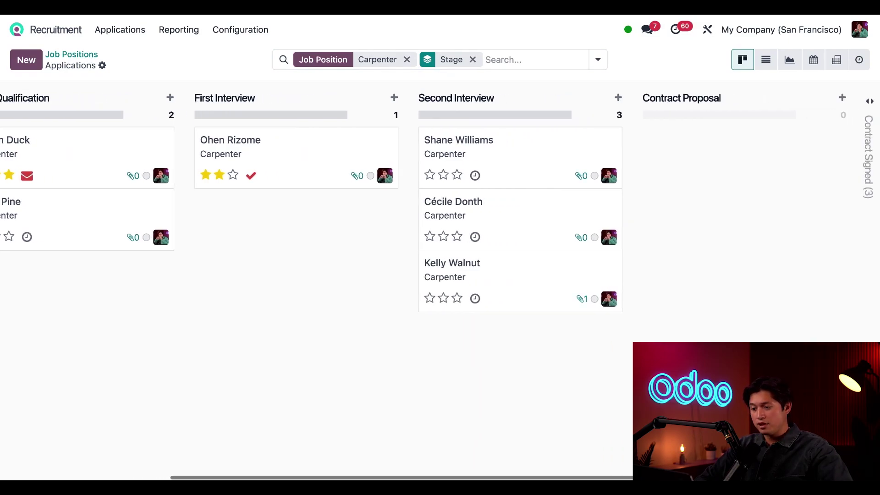
{"action": "left_click_drag", "start_coordinate": [453, 284], "coordinate": [609, 284]}
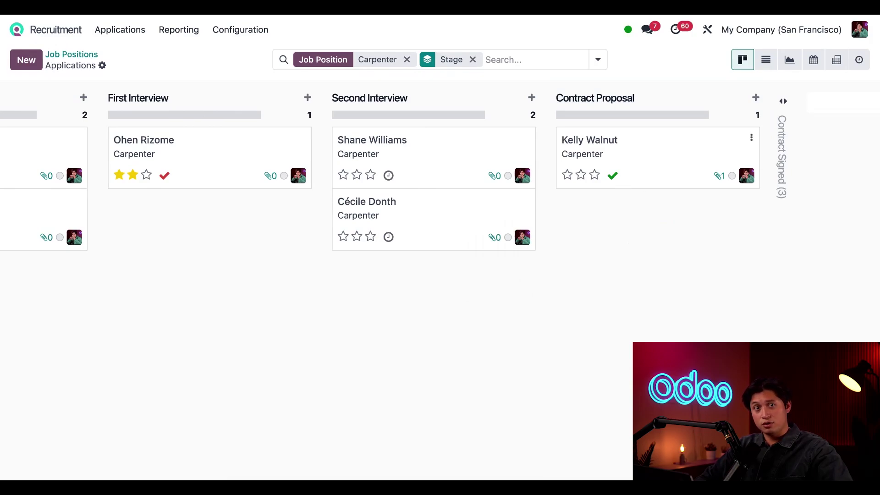
{"action": "left_click", "coordinate": [613, 176]}
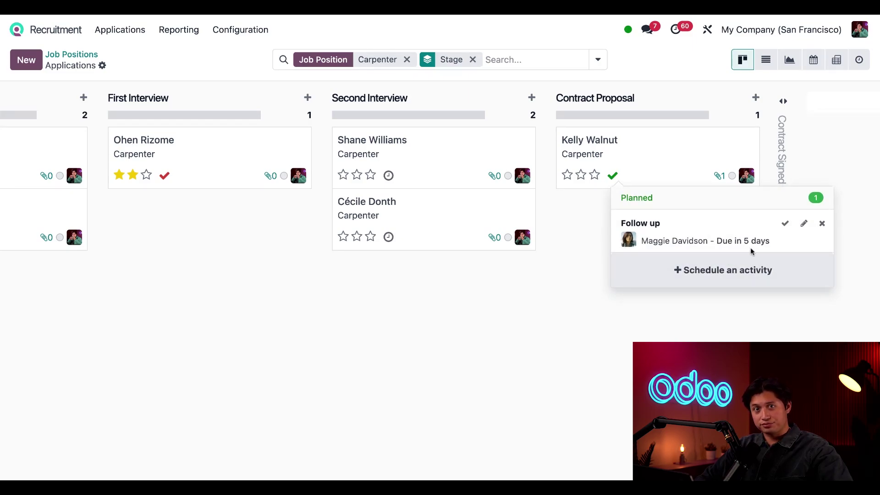
{"action": "left_click", "coordinate": [625, 152]}
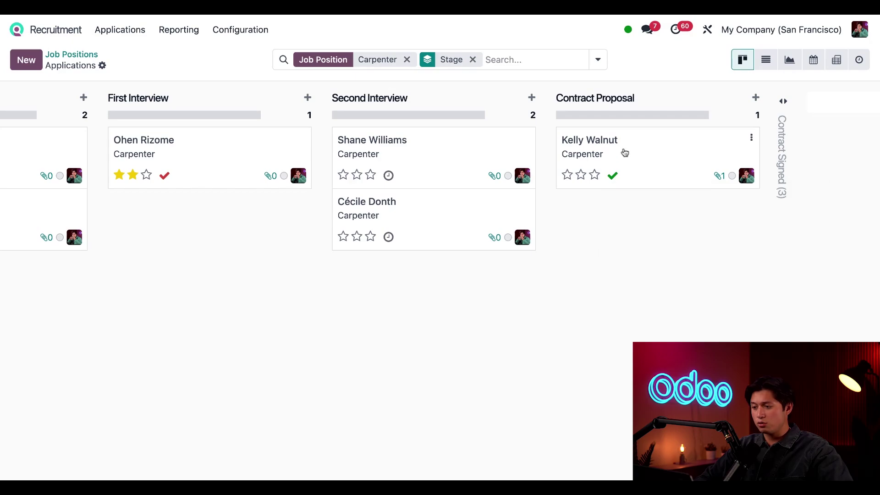
- Generate the applicant's job offer, send it by email, and return to the application
{"action": "left_click", "coordinate": [625, 153]}
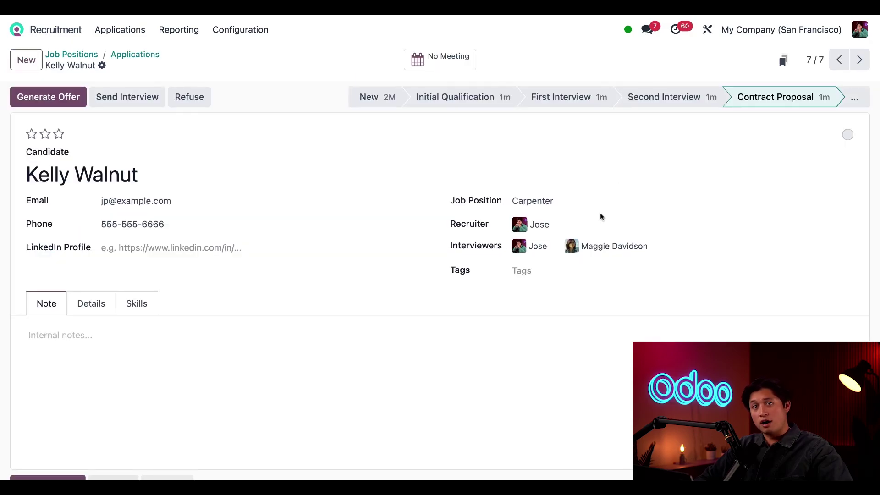
{"action": "left_click", "coordinate": [68, 99]}
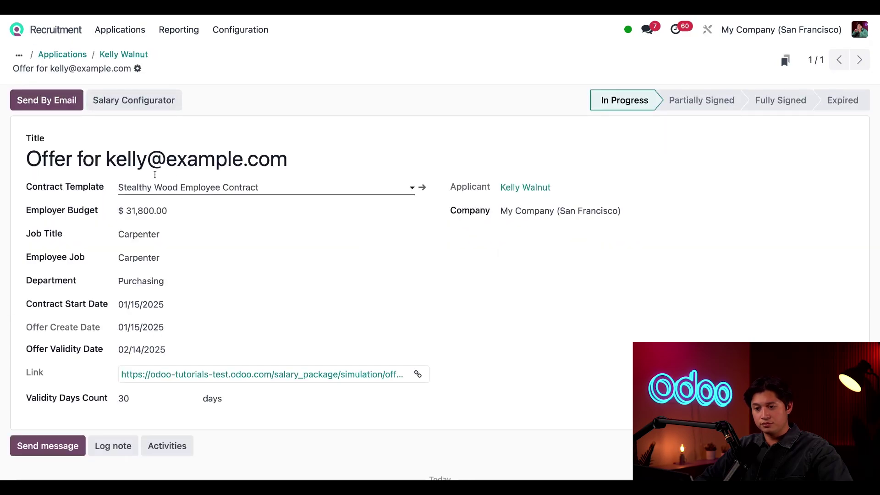
{"action": "left_click", "coordinate": [66, 108]}
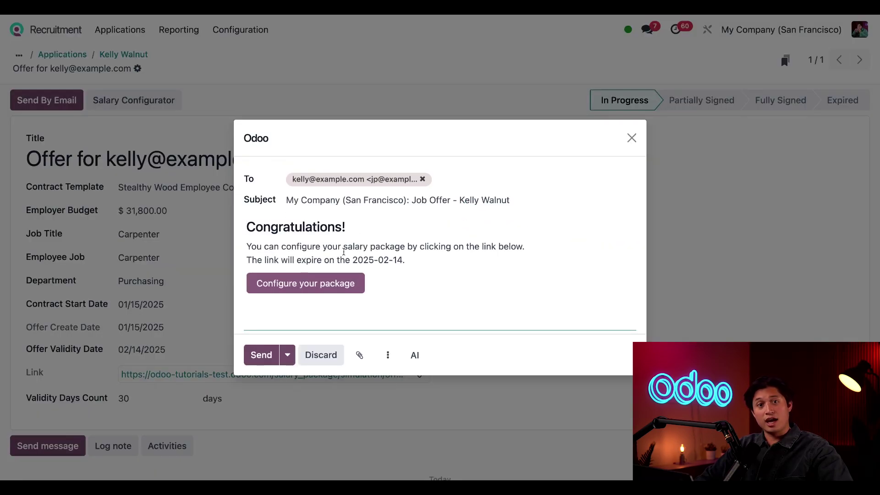
{"action": "left_click", "coordinate": [264, 362]}
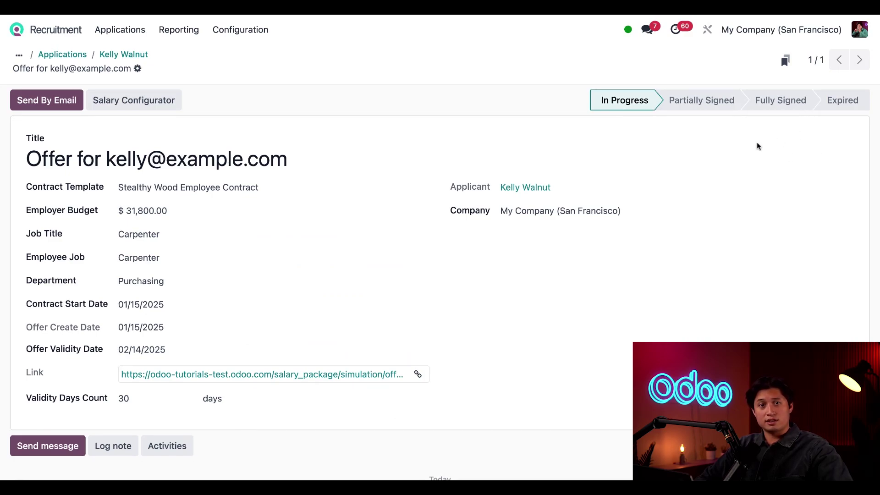
{"action": "left_click", "coordinate": [127, 55]}
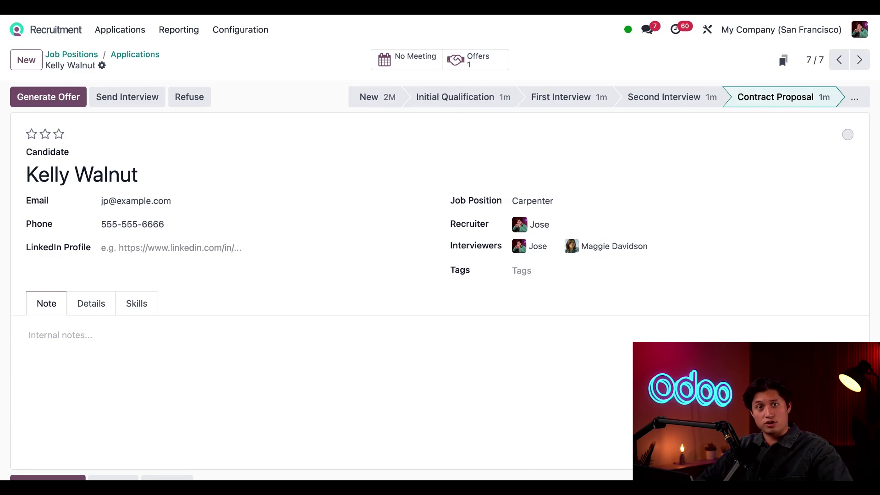
- Mark the applicant's follow-up activity as done in the chatter
{"action": "scroll", "coordinate": [375, 238], "scroll_direction": "down", "scroll_amount": 4}
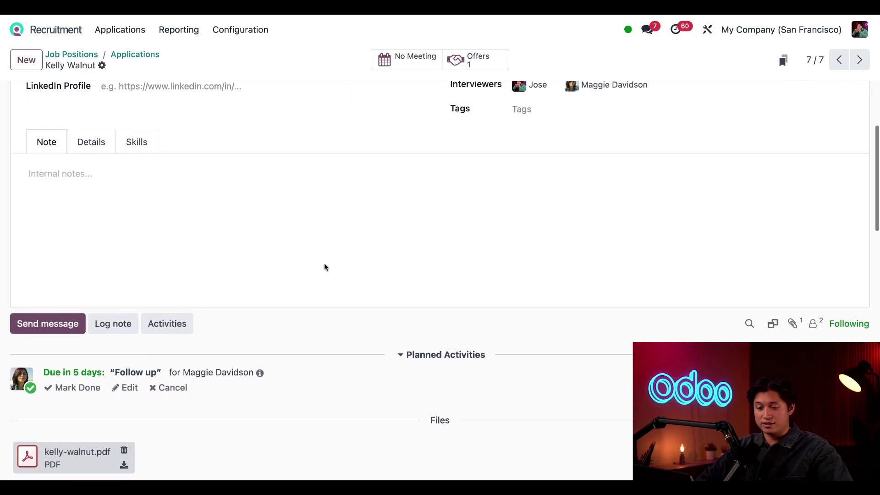
{"action": "left_click", "coordinate": [69, 387]}
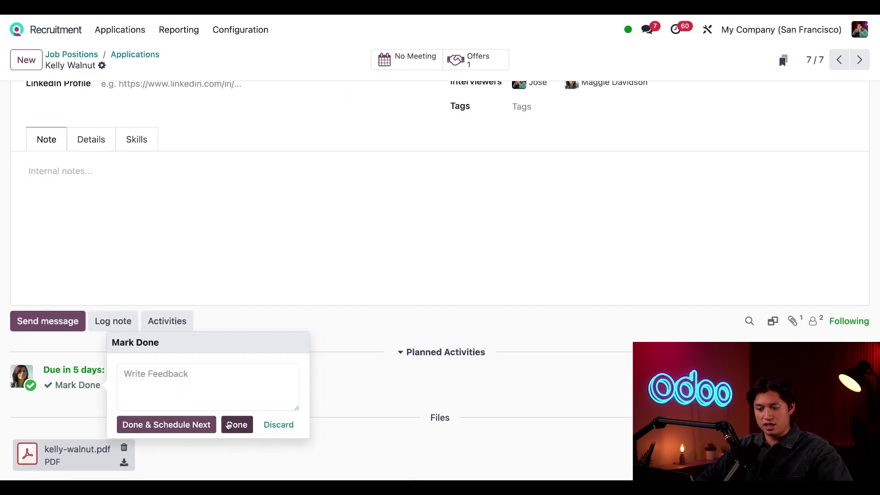
{"action": "left_click", "coordinate": [229, 425]}
- Move the applicant to the Contract Signed stage, recording them as hired
{"action": "scroll", "coordinate": [449, 231], "scroll_direction": "up", "scroll_amount": 4}
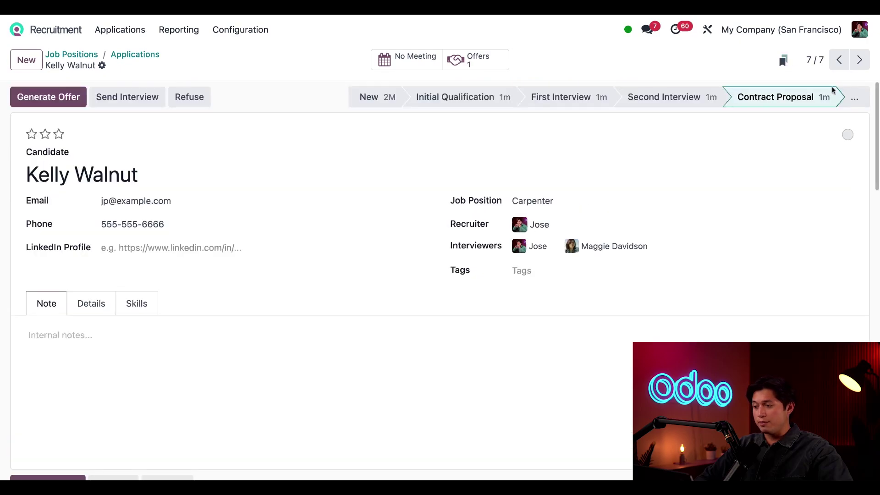
{"action": "left_click", "coordinate": [855, 101]}
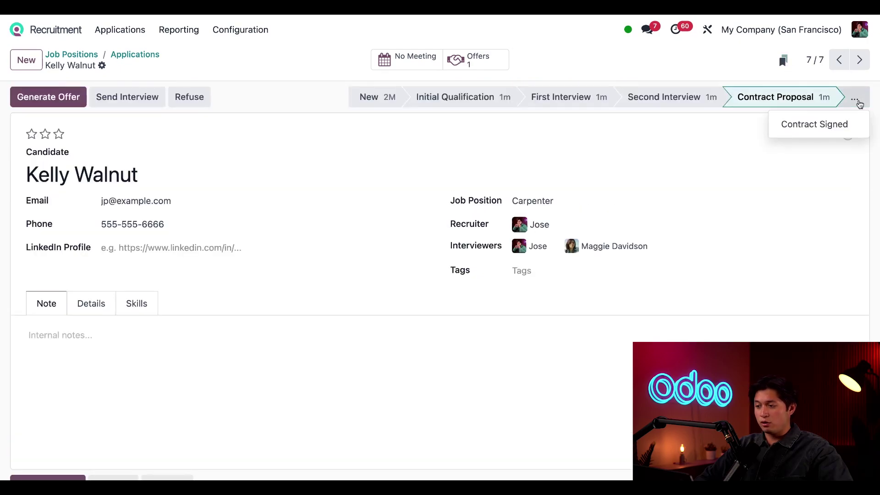
{"action": "left_click", "coordinate": [823, 126]}
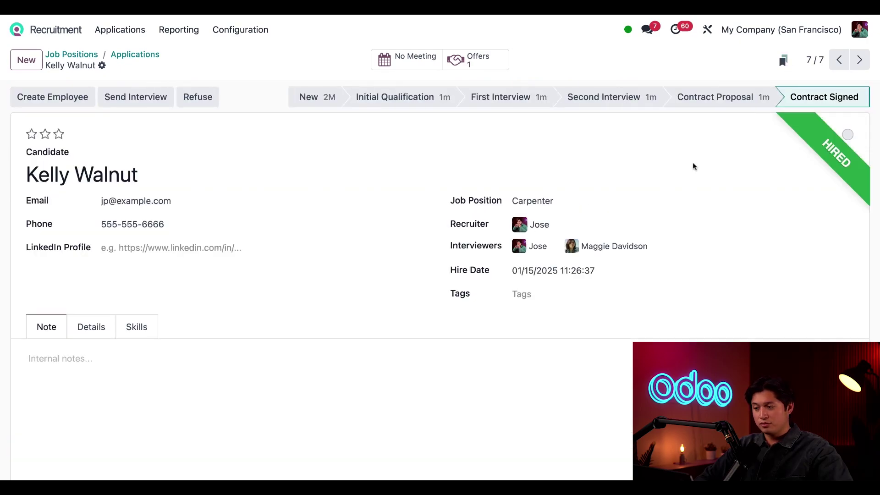